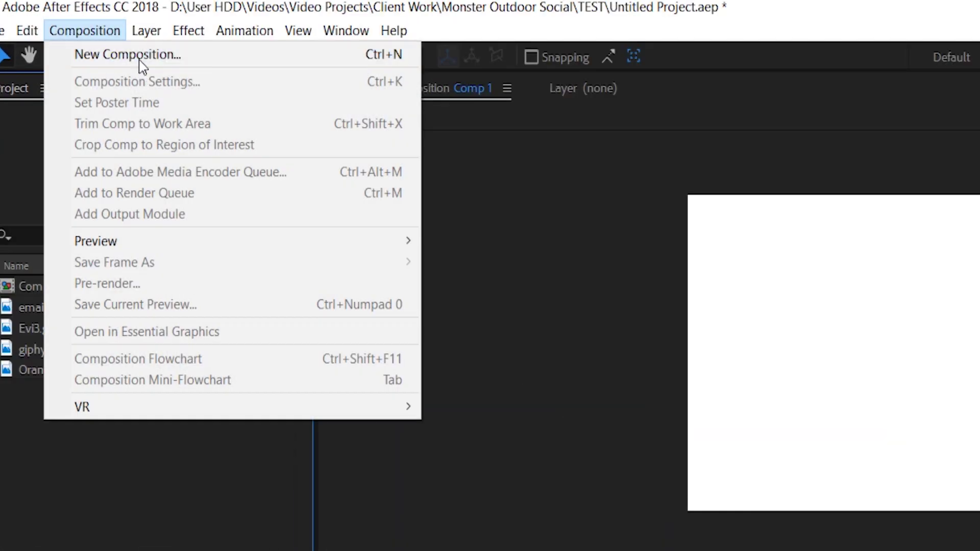
# - Open the Composition menu to start a new composition for the Monster Outdoor project
pyautogui.click(142, 65)
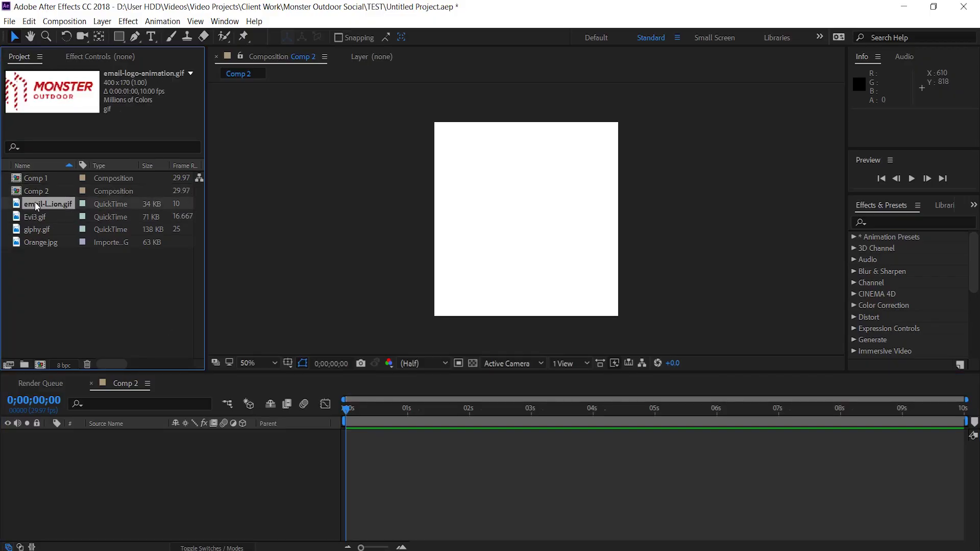
# - Drag email-logo-animation.gif from the Project panel into the Comp 2 timeline
pyautogui.moveTo(62, 453); pyautogui.dragTo(63, 449)
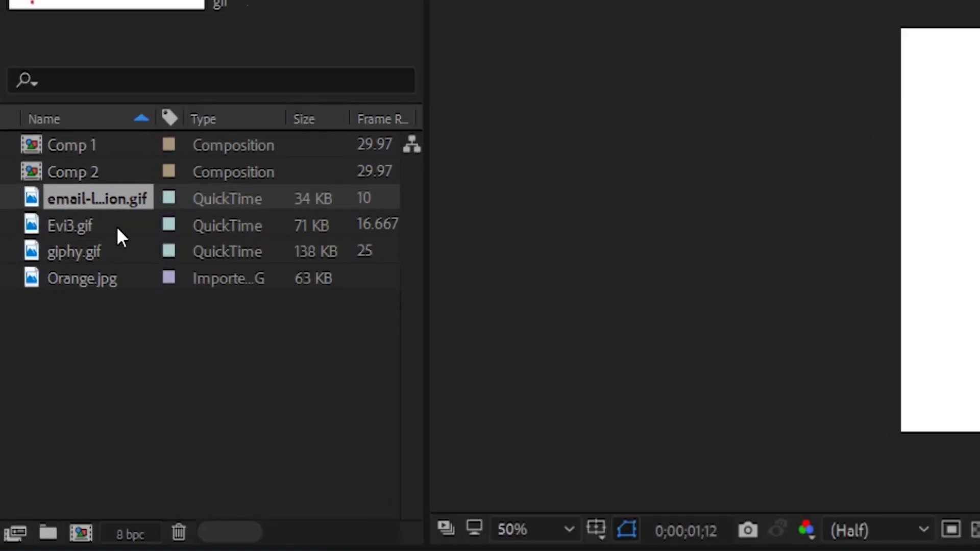
# - Interpret the logo GIF footage so it loops across the 10-second comp
pyautogui.rightClick(95, 200)
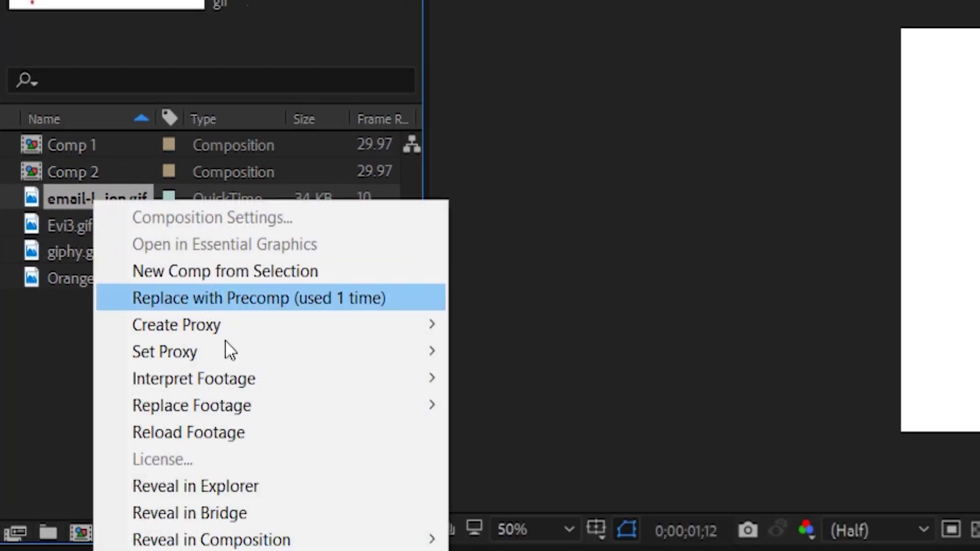
pyautogui.moveTo(238, 380)
pyautogui.click(668, 390)
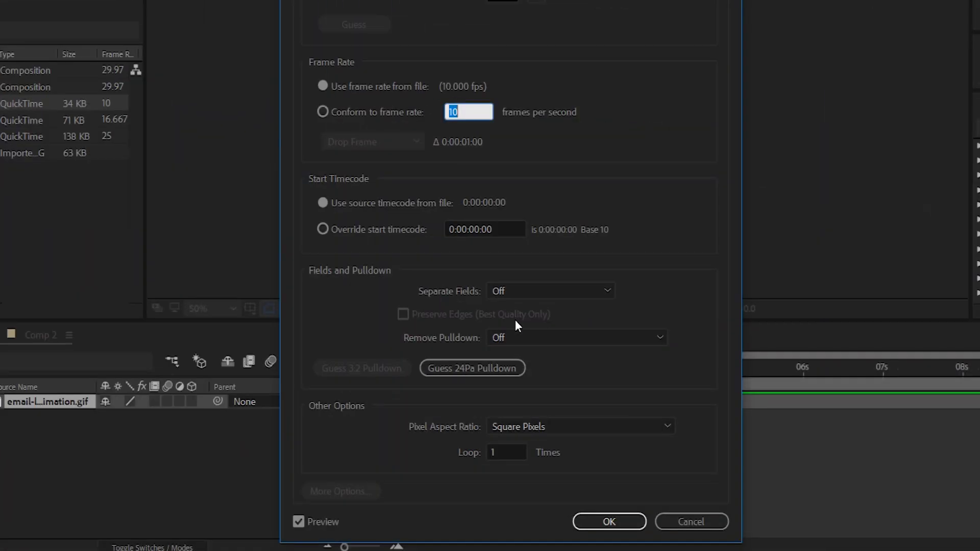
pyautogui.press('Return')
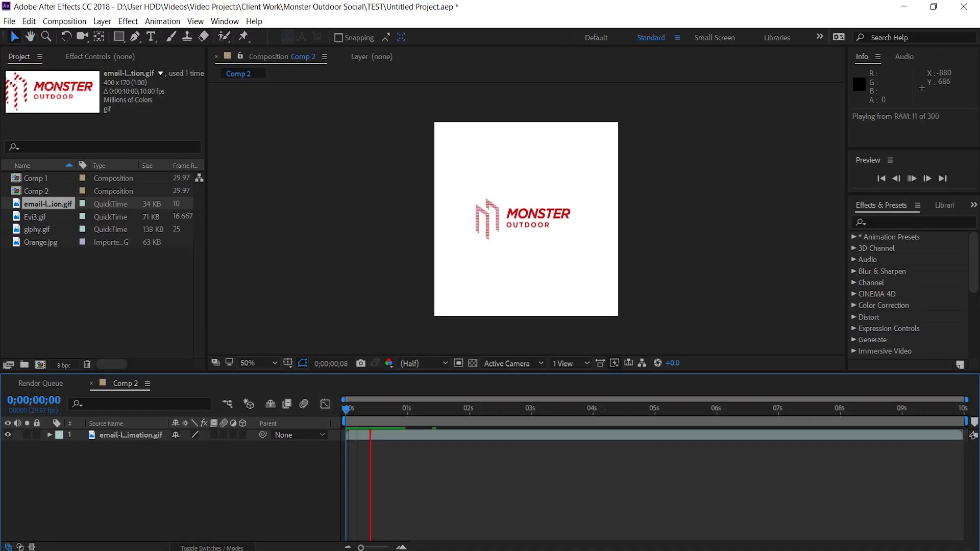
# - Mask the logo icon with the Pen tool and queue Comp 2 for rendering
pyautogui.rightClick(118, 435)
pyautogui.click(50, 435)
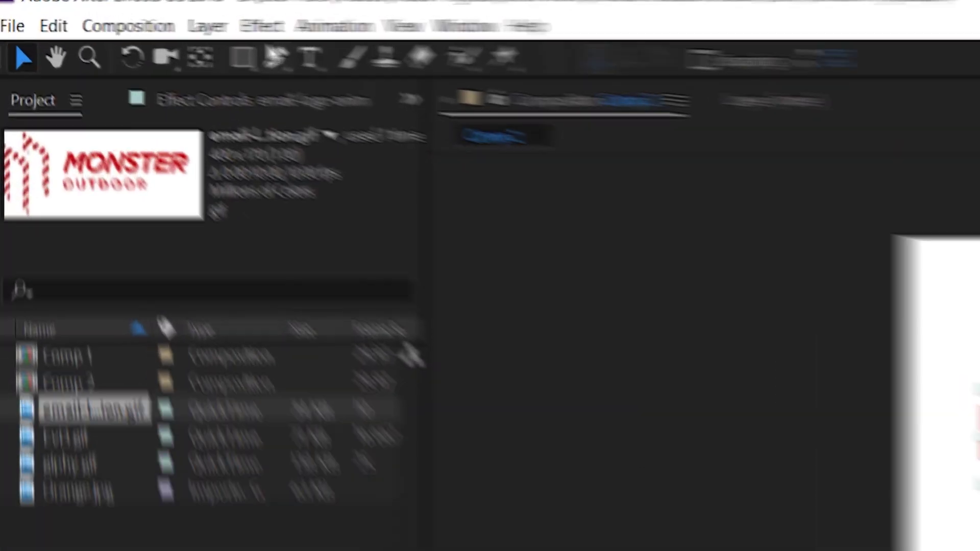
pyautogui.click(135, 37)
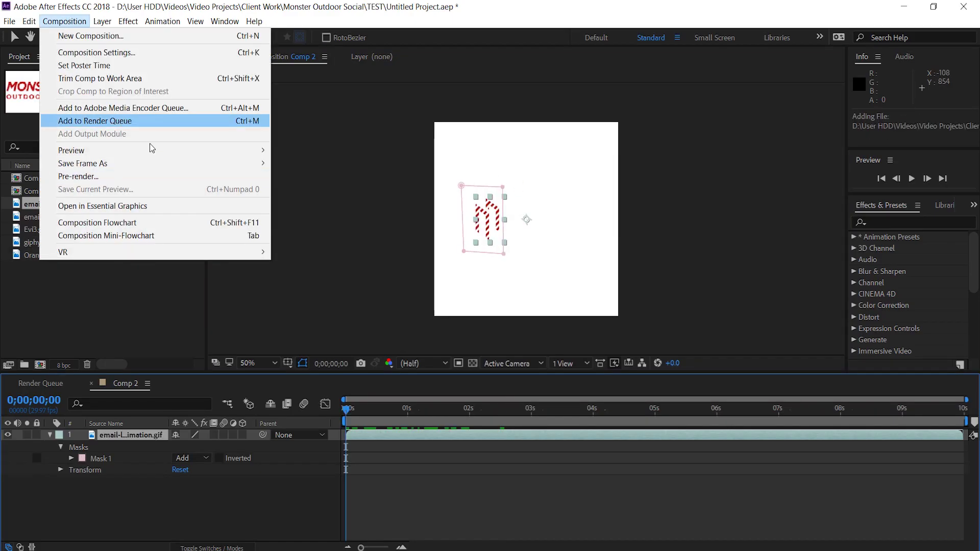
pyautogui.hotkey('ctrl', 'm')
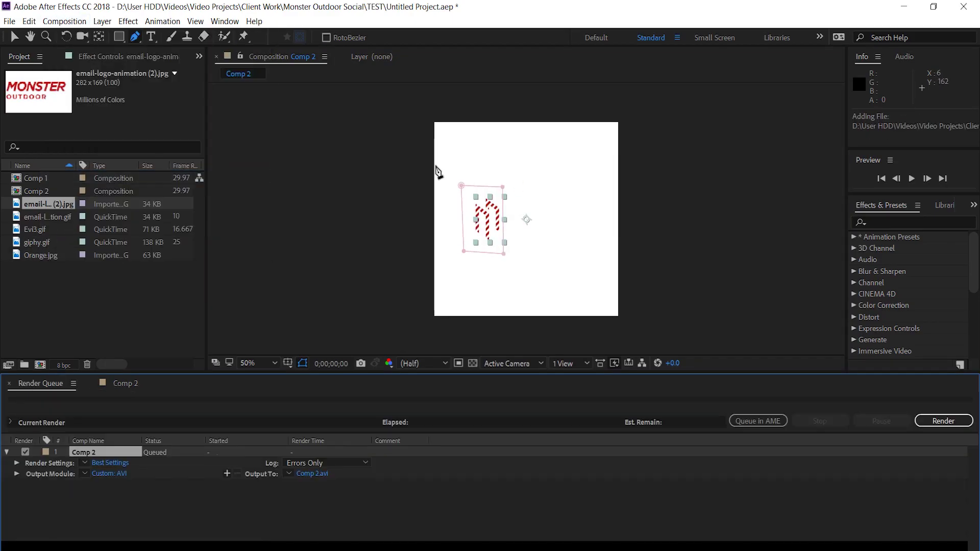
# - Output Comp 2 as an H.264 QuickTime movie, then shift the pumpkin left to reveal the logo
pyautogui.click(99, 474)
pyautogui.click(454, 115)
pyautogui.click(454, 248)
pyautogui.click(597, 177)
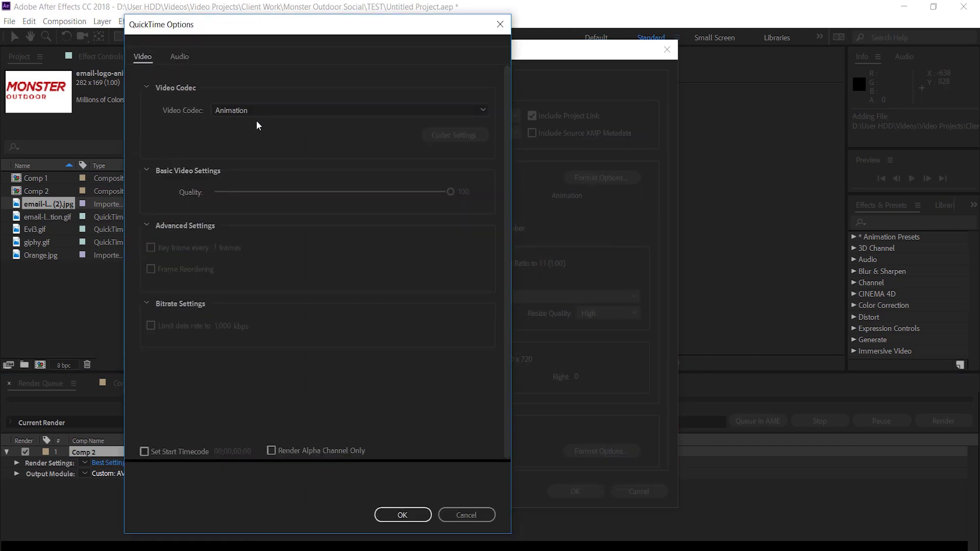
pyautogui.click(285, 112)
pyautogui.click(576, 364)
pyautogui.click(402, 515)
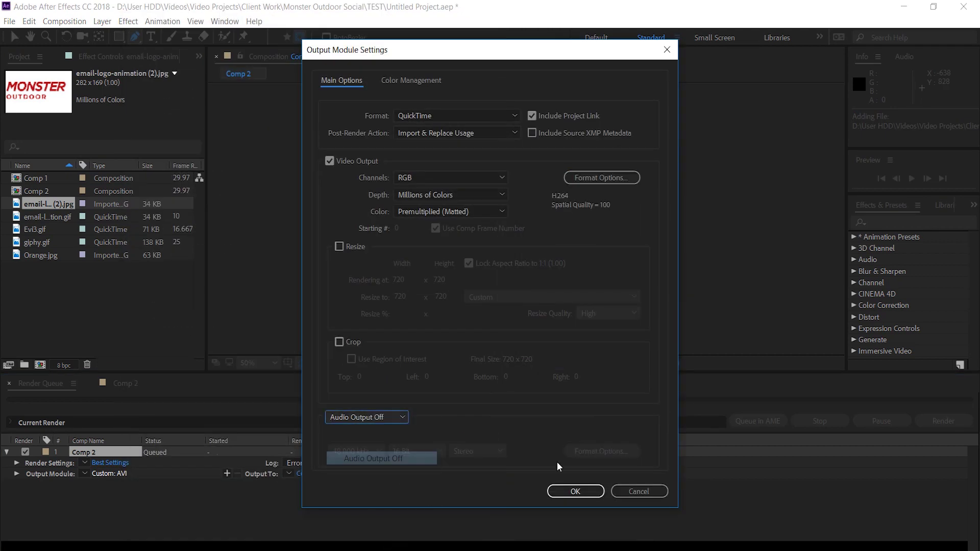
pyautogui.click(573, 489)
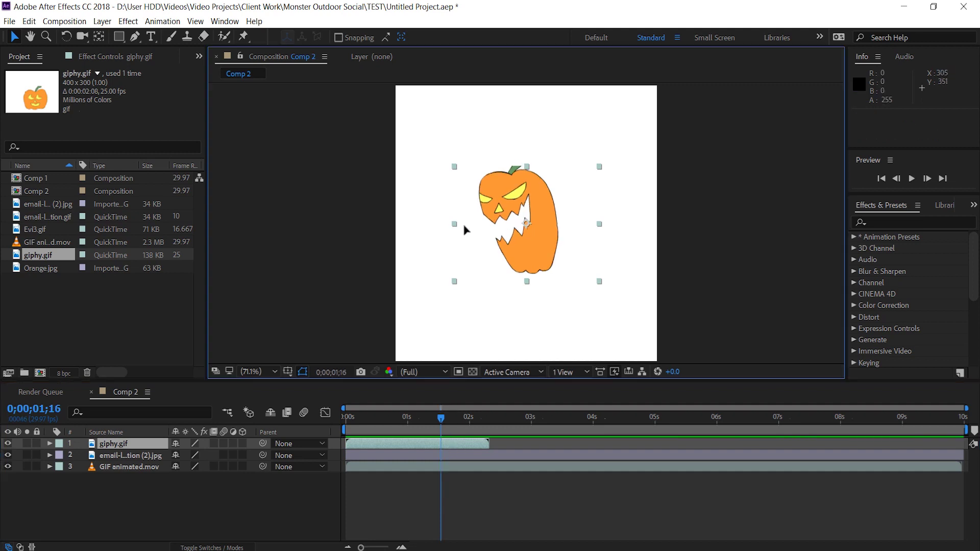
pyautogui.moveTo(519, 228); pyautogui.dragTo(402, 246)
# - Move the pumpkin back over the logo and search Effects & Presets for 'key'
pyautogui.moveTo(458, 234); pyautogui.dragTo(497, 238)
pyautogui.click(886, 222)
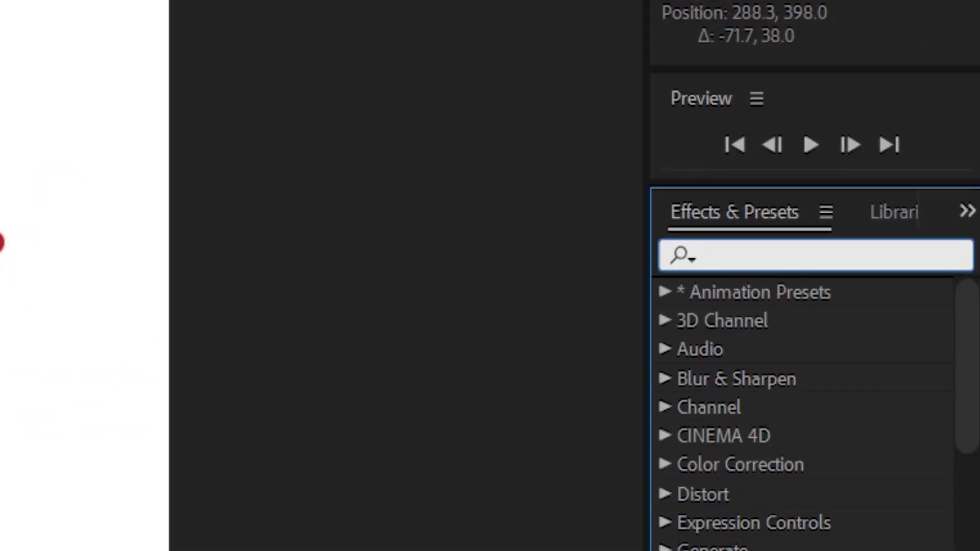
pyautogui.write('key')
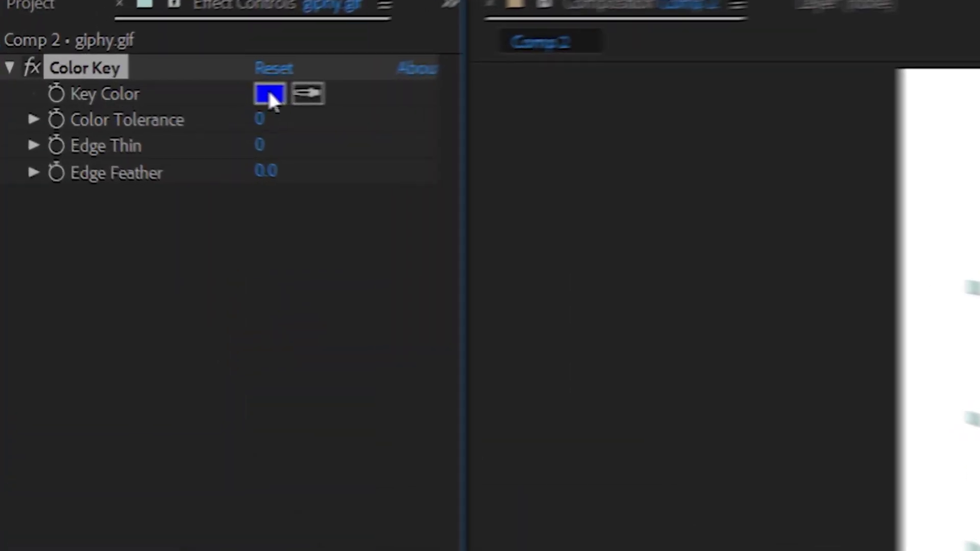
# - Set the Color Key colour to white FFFFFF and preview the pumpkin around 2–3 seconds
pyautogui.click(81, 79)
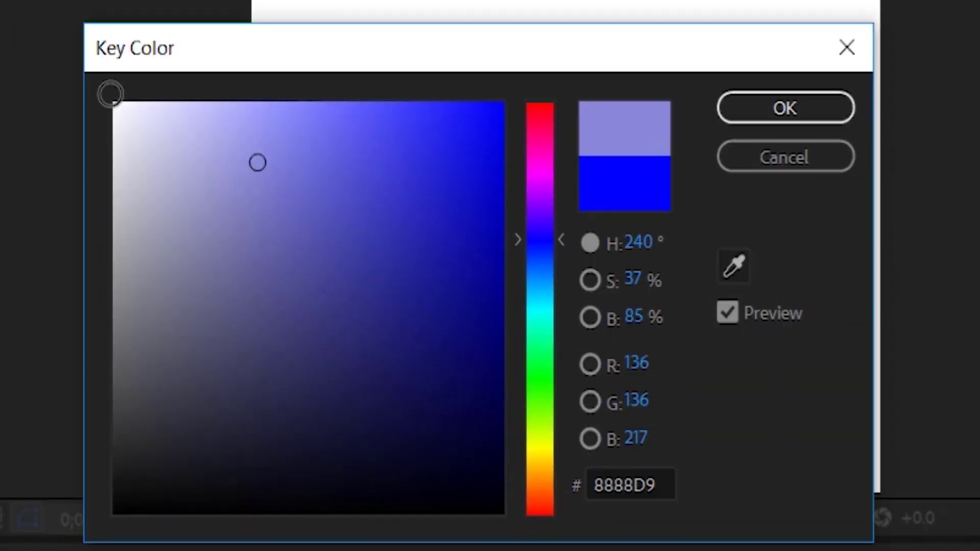
pyautogui.moveTo(576, 275); pyautogui.dragTo(431, 214)
pyautogui.click(682, 108)
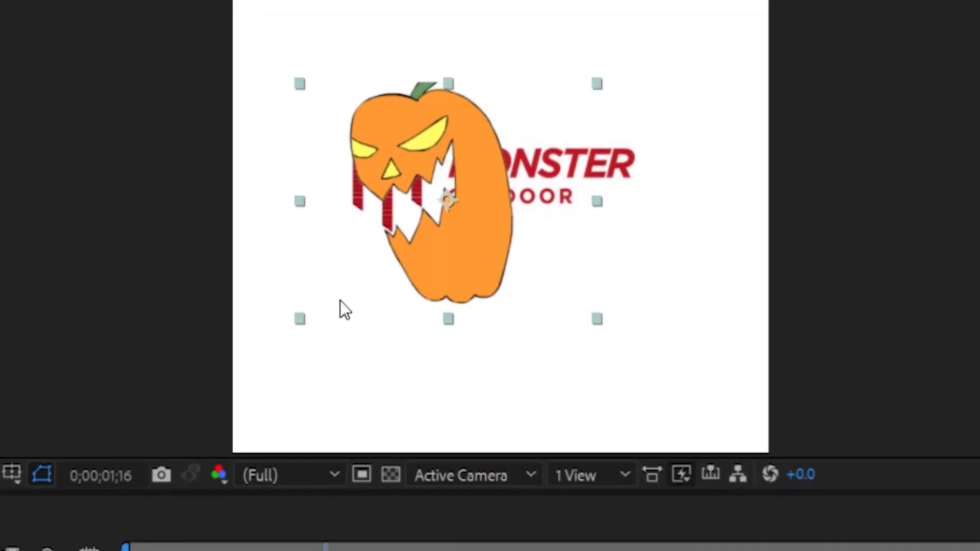
pyautogui.moveTo(355, 541)
pyautogui.mouseDown()
pyautogui.moveTo(386, 542)
pyautogui.moveTo(343, 544)
pyautogui.mouseUp()
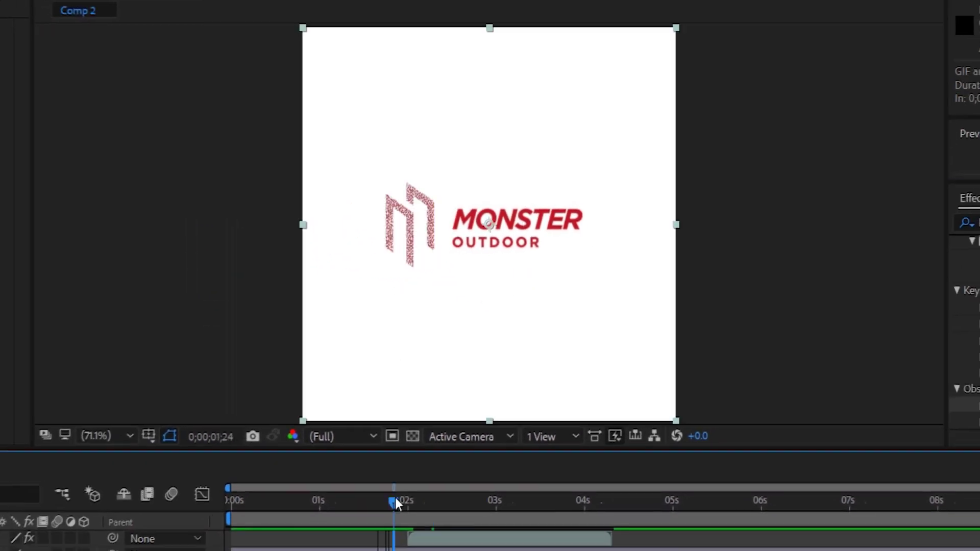
pyautogui.moveTo(395, 504); pyautogui.dragTo(545, 504)
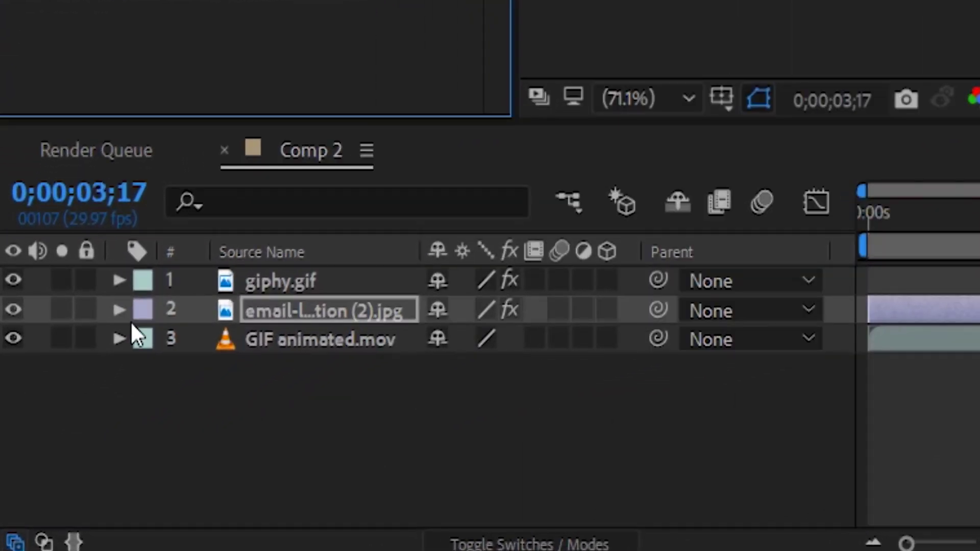
# - Expand the logo layer's Transform effect properties with the time at 02;14
pyautogui.click(117, 309)
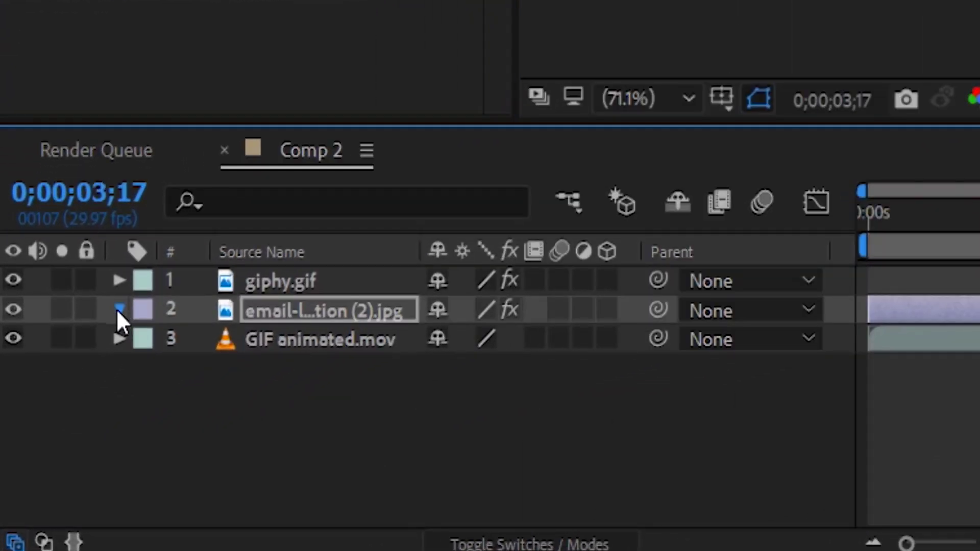
pyautogui.click(146, 338)
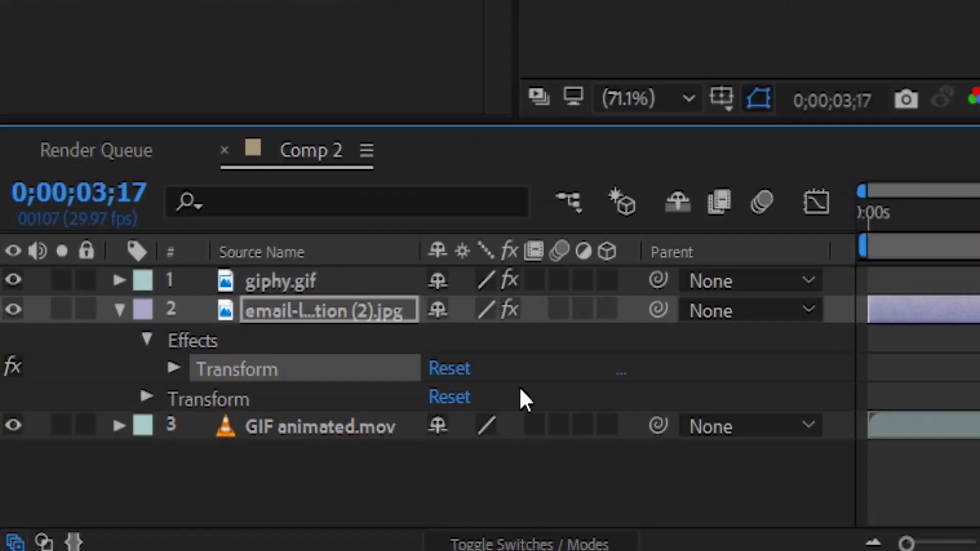
pyautogui.click(173, 365)
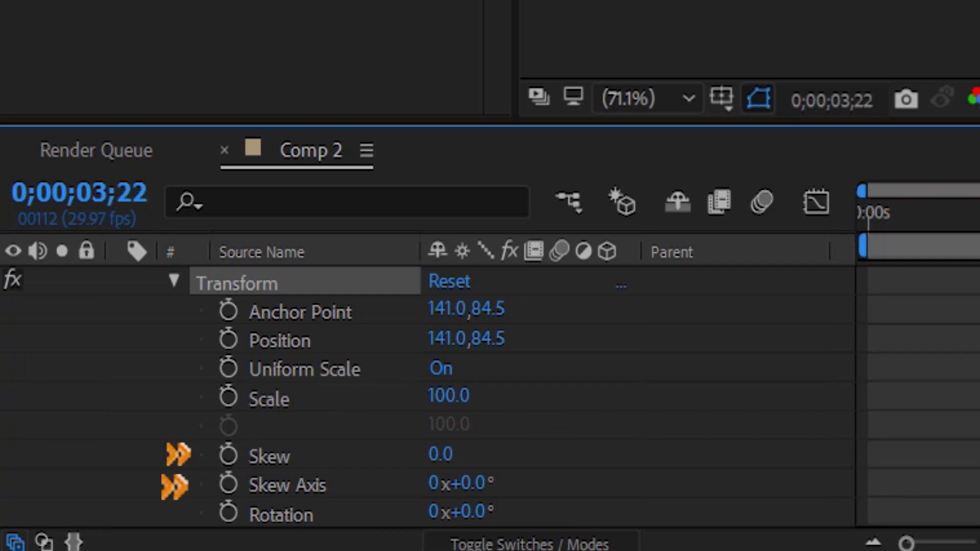
pyautogui.moveTo(979, 212); pyautogui.dragTo(979, 217)
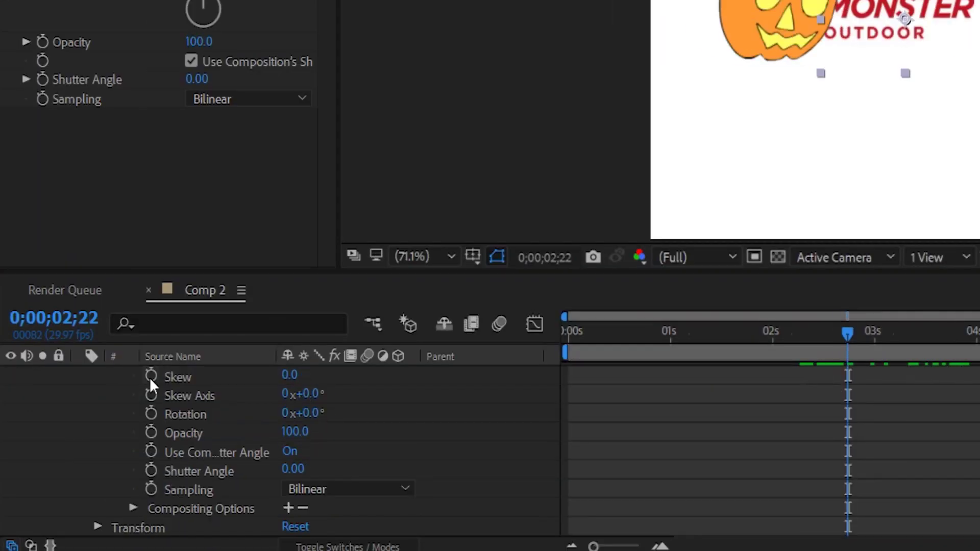
# - Keyframe the logo's Skew Axis to 96° and Skew through 25, -70 and 70 around 3–4 s
pyautogui.click(150, 376)
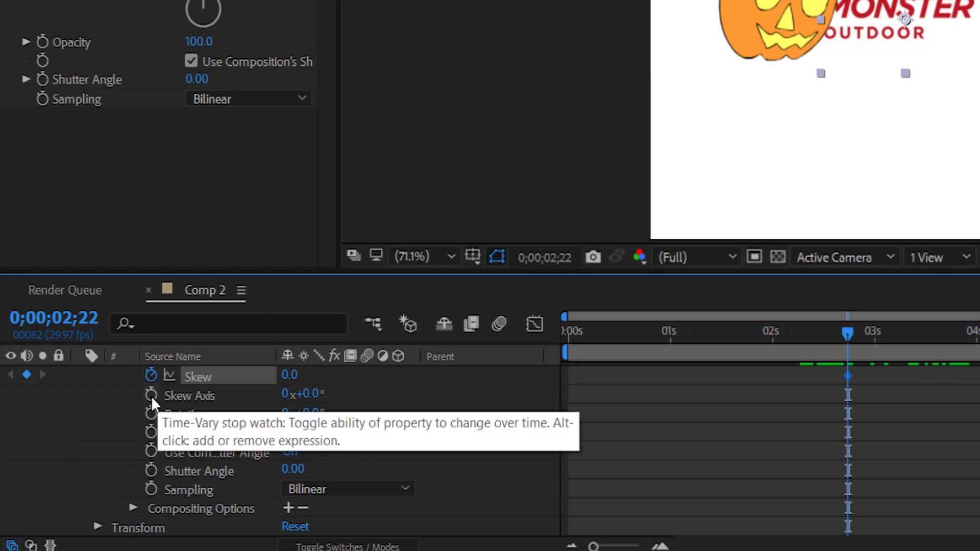
pyautogui.click(151, 396)
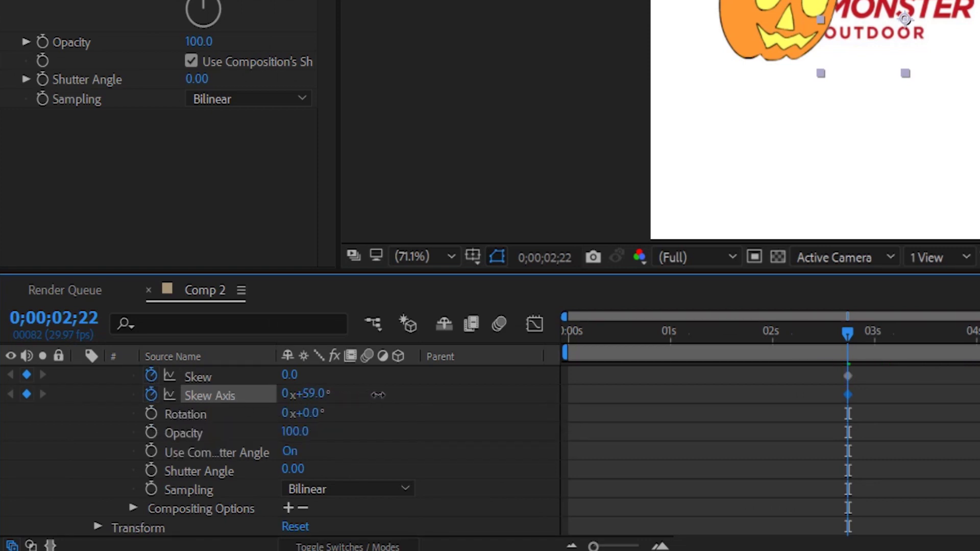
pyautogui.click(291, 375)
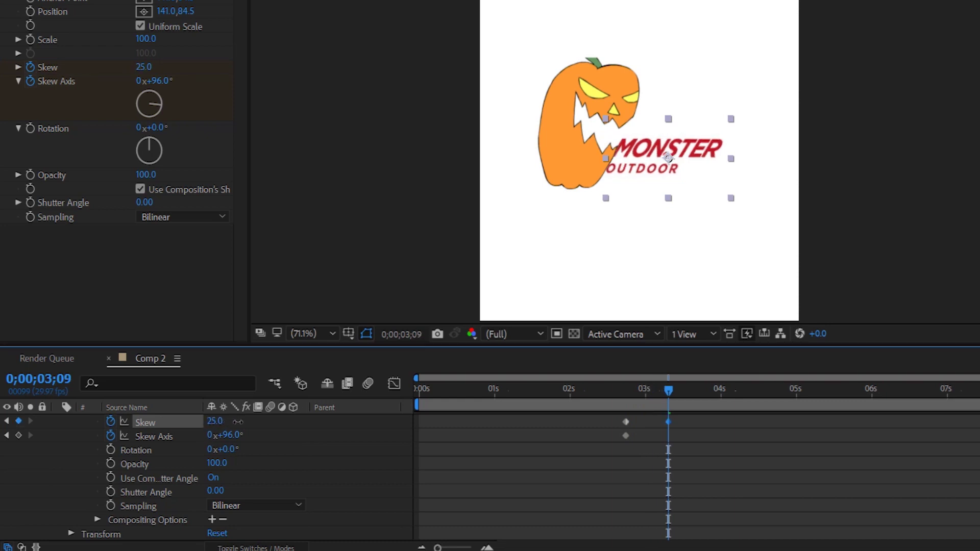
pyautogui.moveTo(737, 390); pyautogui.dragTo(708, 387)
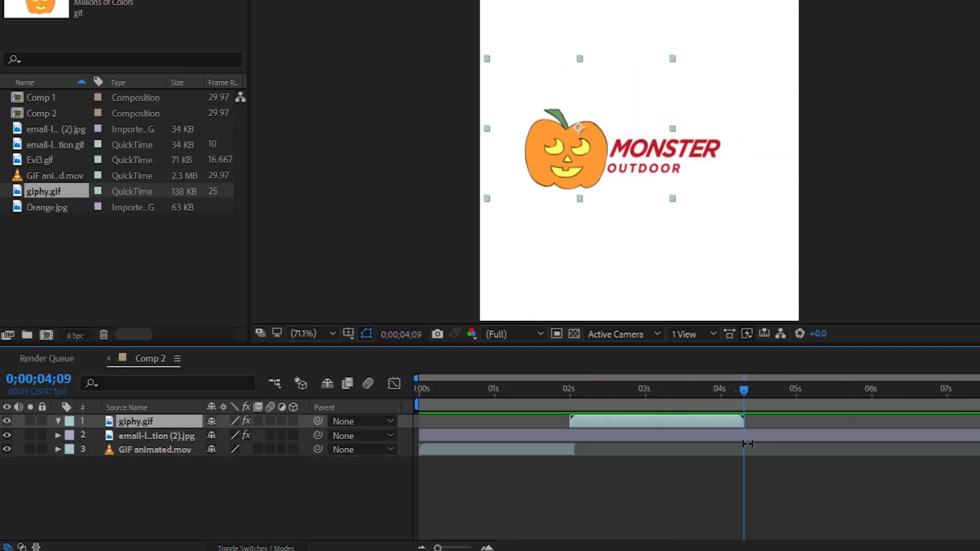
pyautogui.moveTo(748, 393); pyautogui.dragTo(792, 424)
# - Freeze giphy.gif on its last frame and add Evi3.gif lightning as the top layer
pyautogui.rightClick(736, 424)
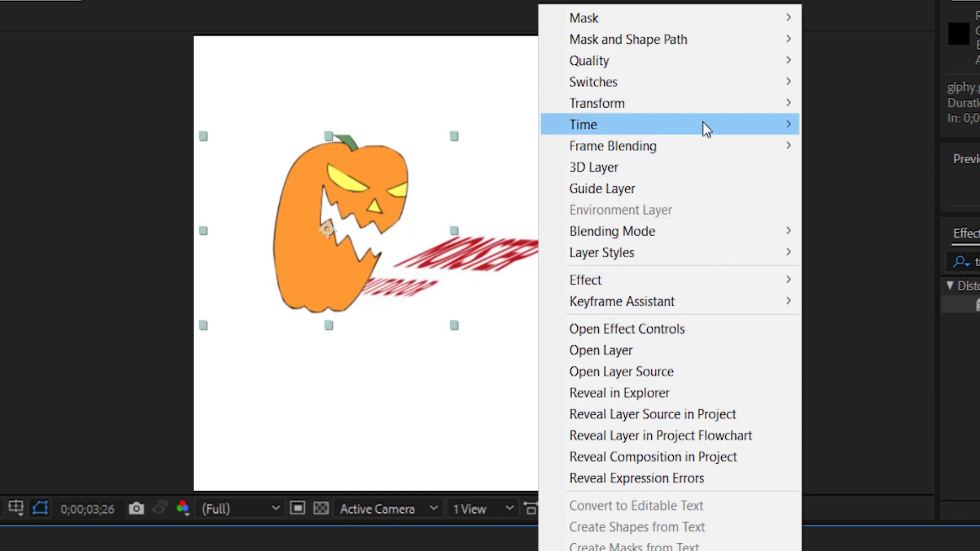
pyautogui.moveTo(703, 127)
pyautogui.click(909, 219)
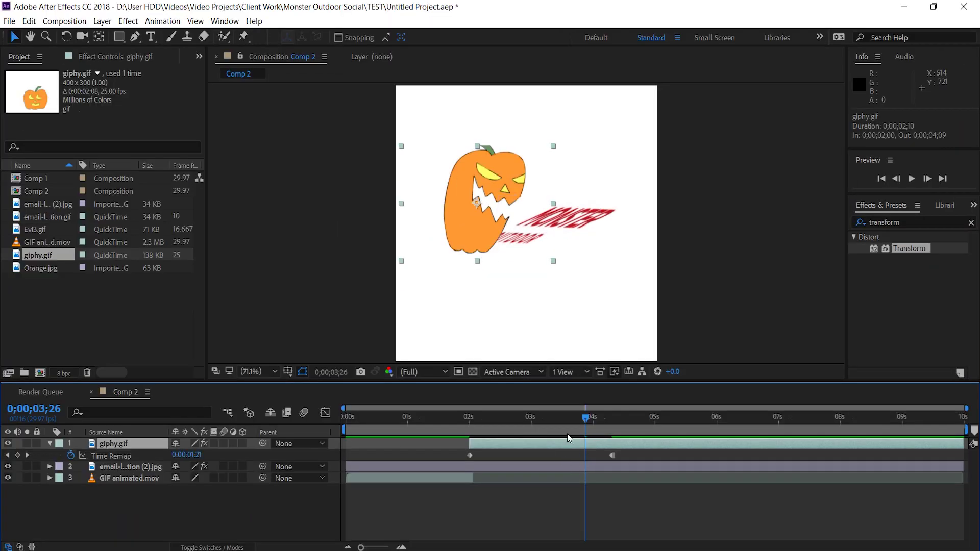
pyautogui.moveTo(605, 420); pyautogui.dragTo(642, 418)
pyautogui.moveTo(36, 229); pyautogui.dragTo(165, 445)
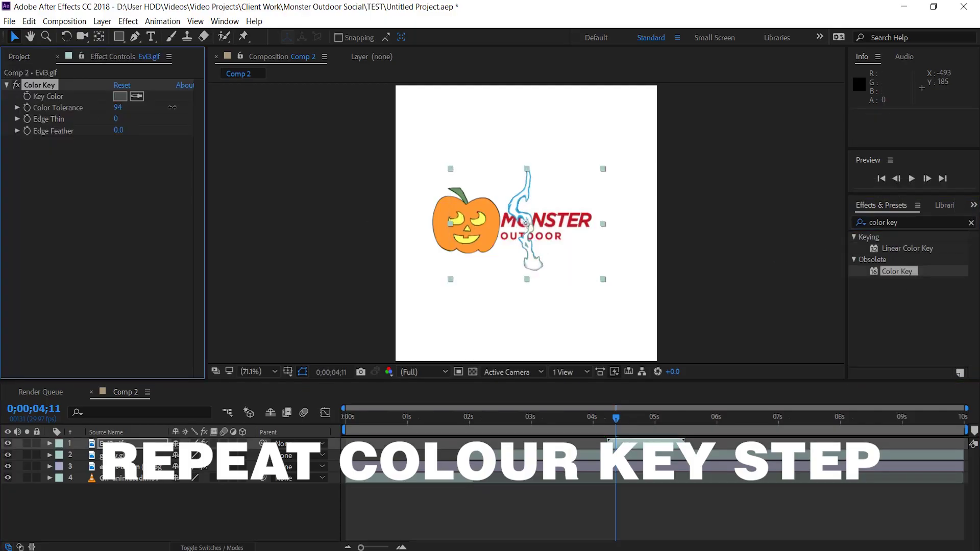
# - Key the lightning GIF, add Black Solid 1, and start it and the logo near 4.6 s
pyautogui.click(592, 419)
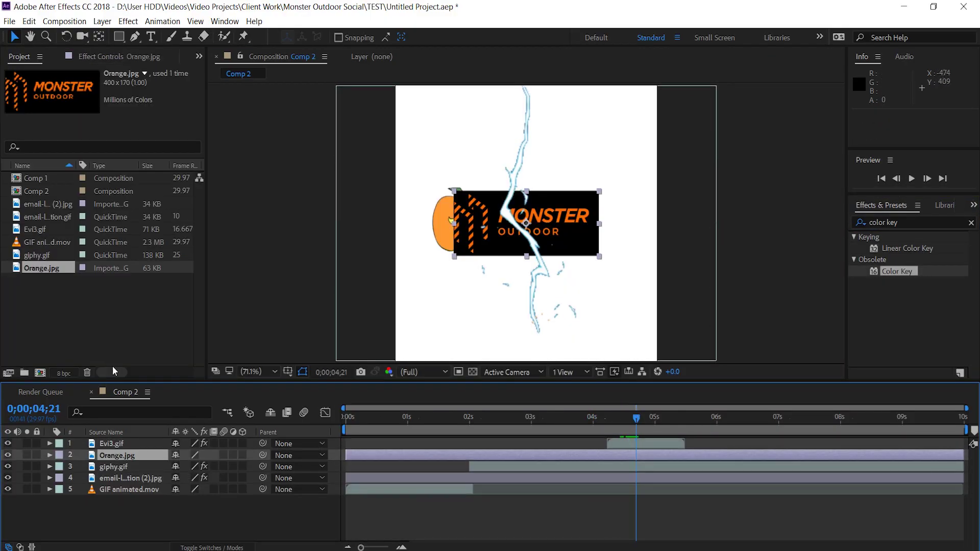
pyautogui.hotkey('ctrl', 'y')
pyautogui.click(533, 404)
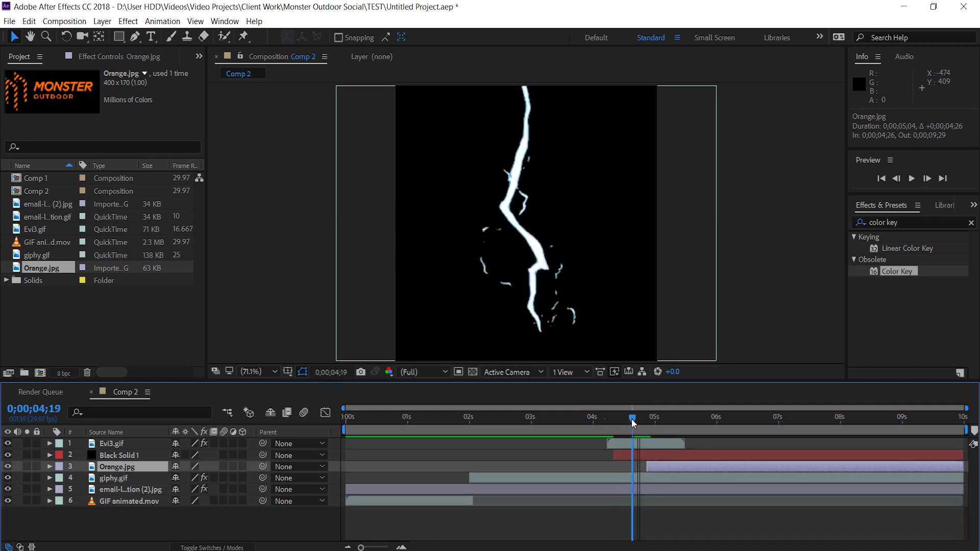
pyautogui.hotkey('alt', '[')
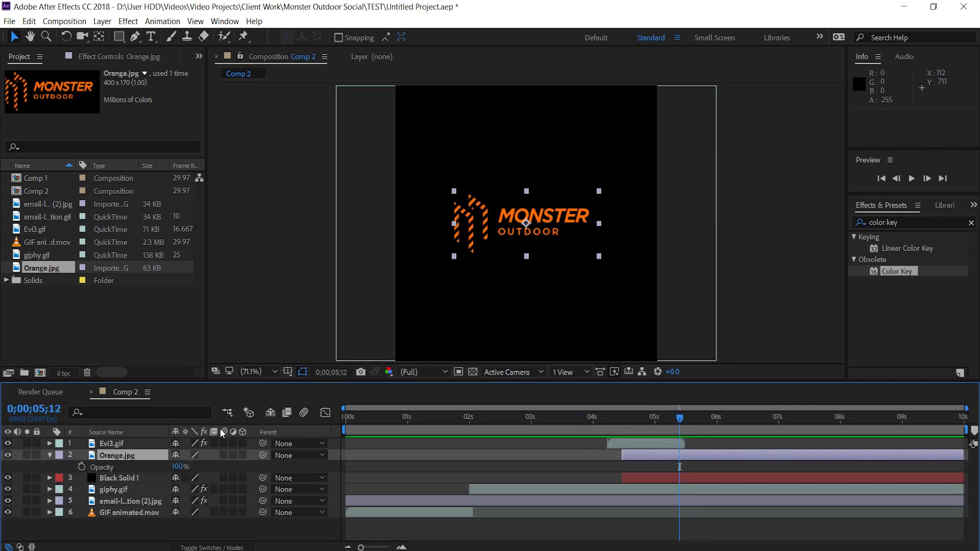
# - Add a text layer over the black background reading 'HAPPU'
pyautogui.hotkey('ctrl', 't')
pyautogui.click(466, 280)
pyautogui.write('HAPPU')
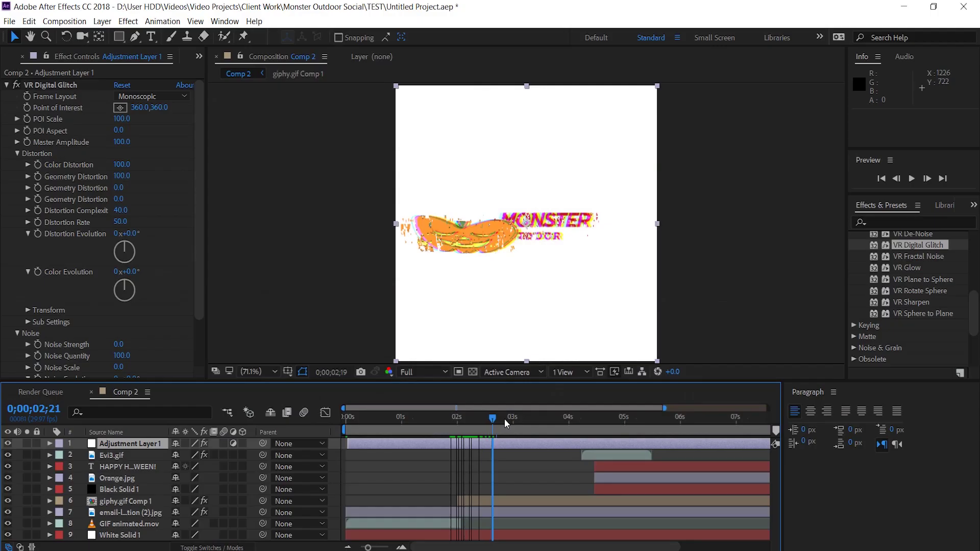
# - Keyframe VR Digital Glitch Master Amplitude from 01;23 to 01;28, set Geometry Distortion Y to 83, and preview
pyautogui.moveTo(449, 421)
pyautogui.mouseDown()
pyautogui.moveTo(424, 421)
pyautogui.moveTo(439, 420)
pyautogui.mouseUp()
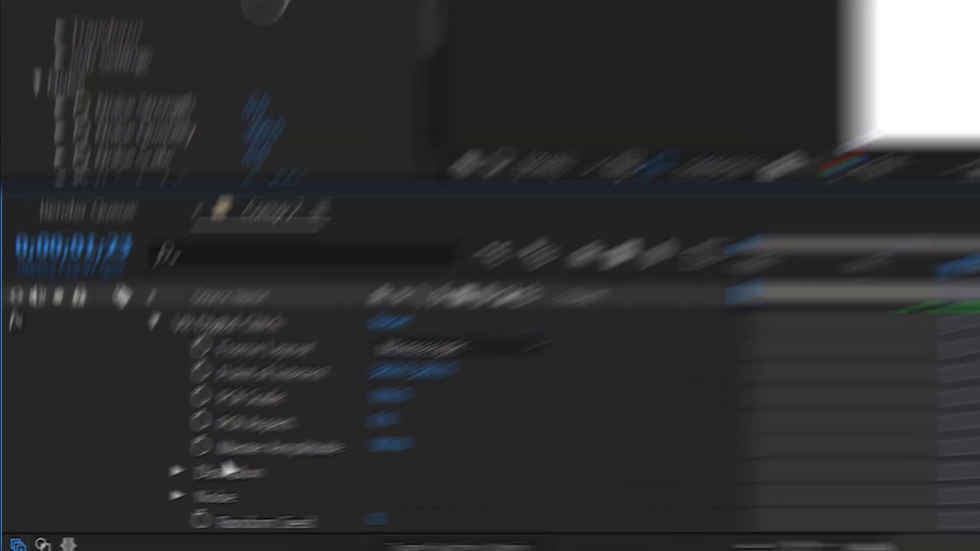
pyautogui.click(93, 501)
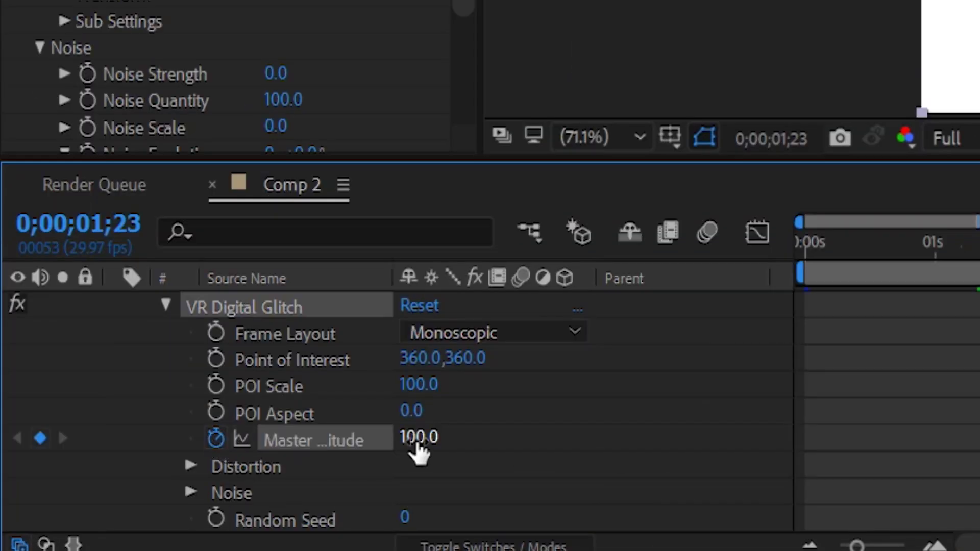
pyautogui.moveTo(903, 242); pyautogui.dragTo(895, 304)
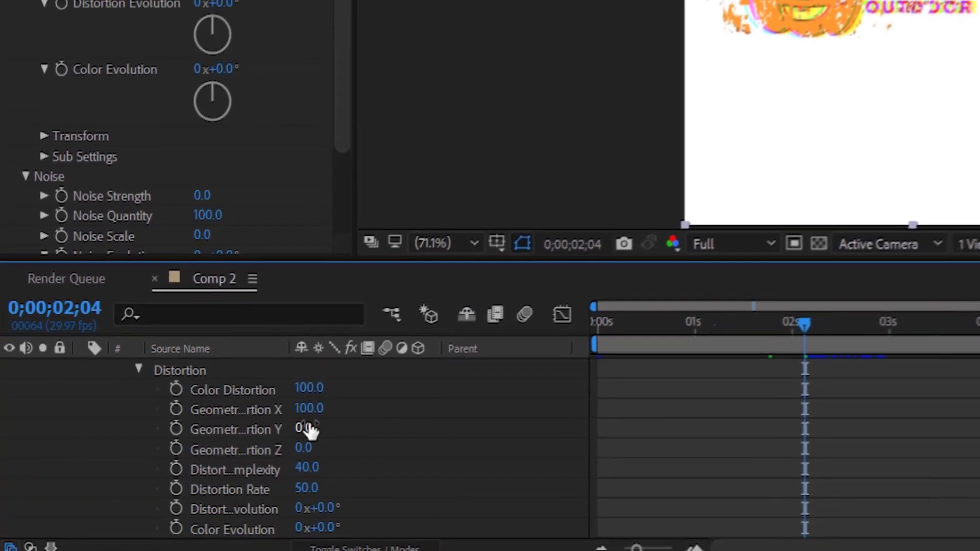
pyautogui.moveTo(348, 410); pyautogui.dragTo(387, 410)
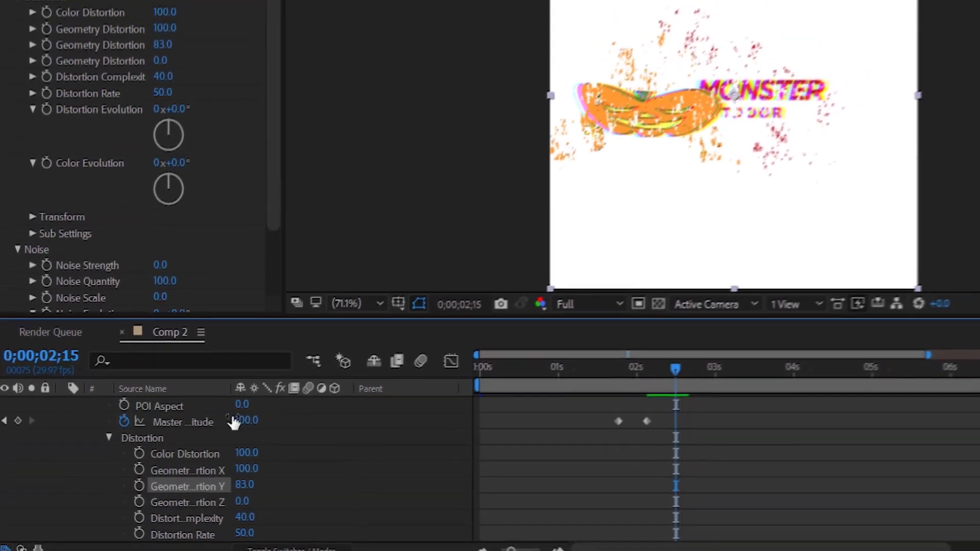
pyautogui.press('space')
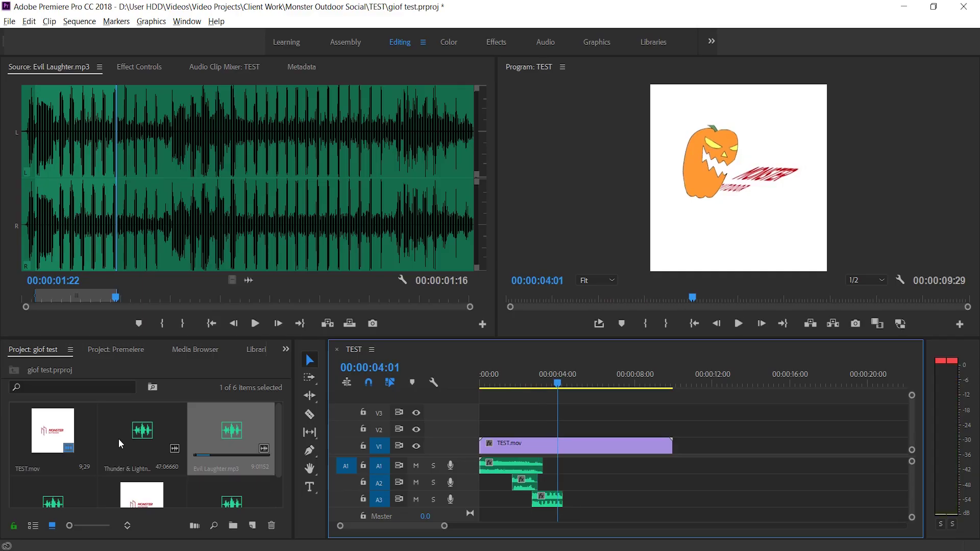
# - Load the Thunder & Lightning sound in the Source monitor and mark its In and Out points
pyautogui.moveTo(566, 384); pyautogui.dragTo(566, 383)
pyautogui.doubleClick(130, 410)
pyautogui.click(28, 304)
pyautogui.press('i')
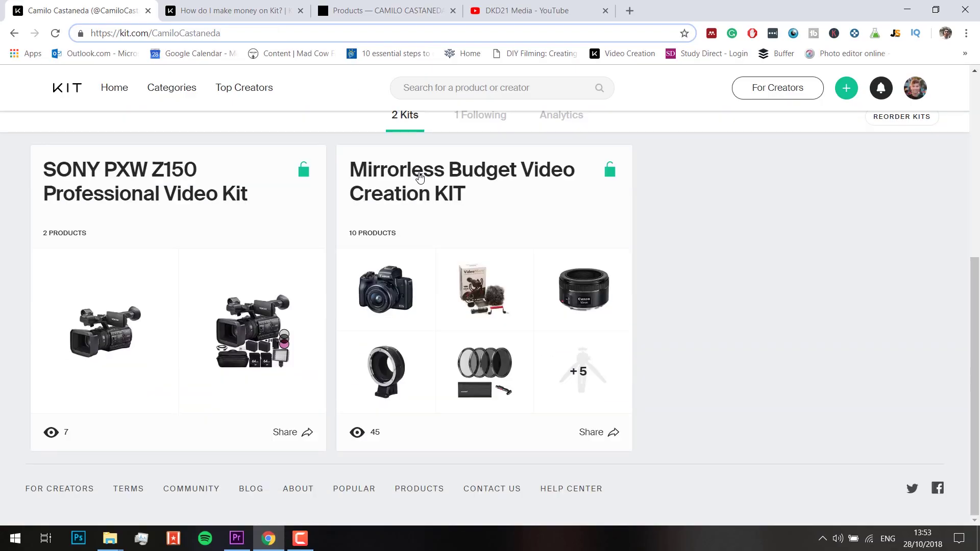
# - Open the Mirrorless Budget Video Creation KIT with the Canon EOS M50, Rode VideoMicro and Canon EF 50mm lens
pyautogui.click(447, 181)
pyautogui.scroll(-10, 841, 432)
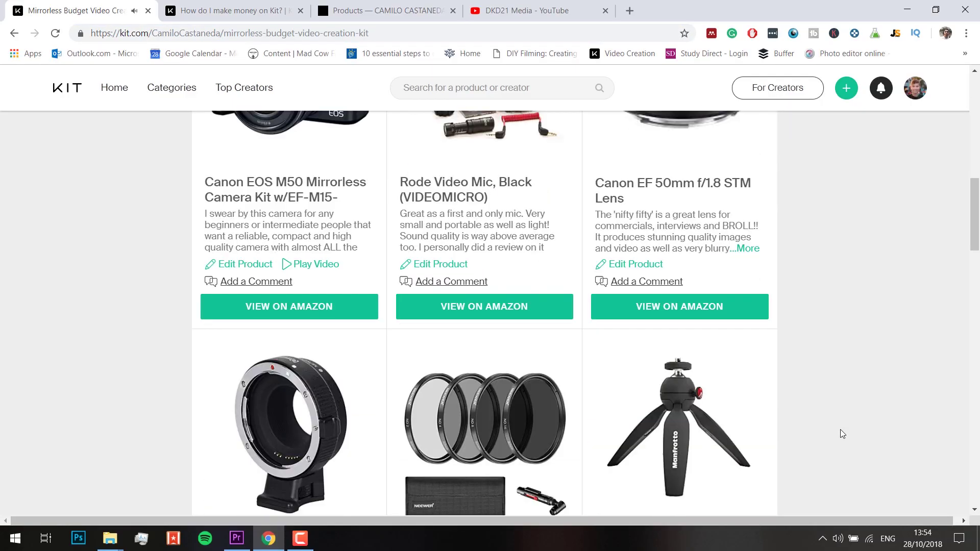